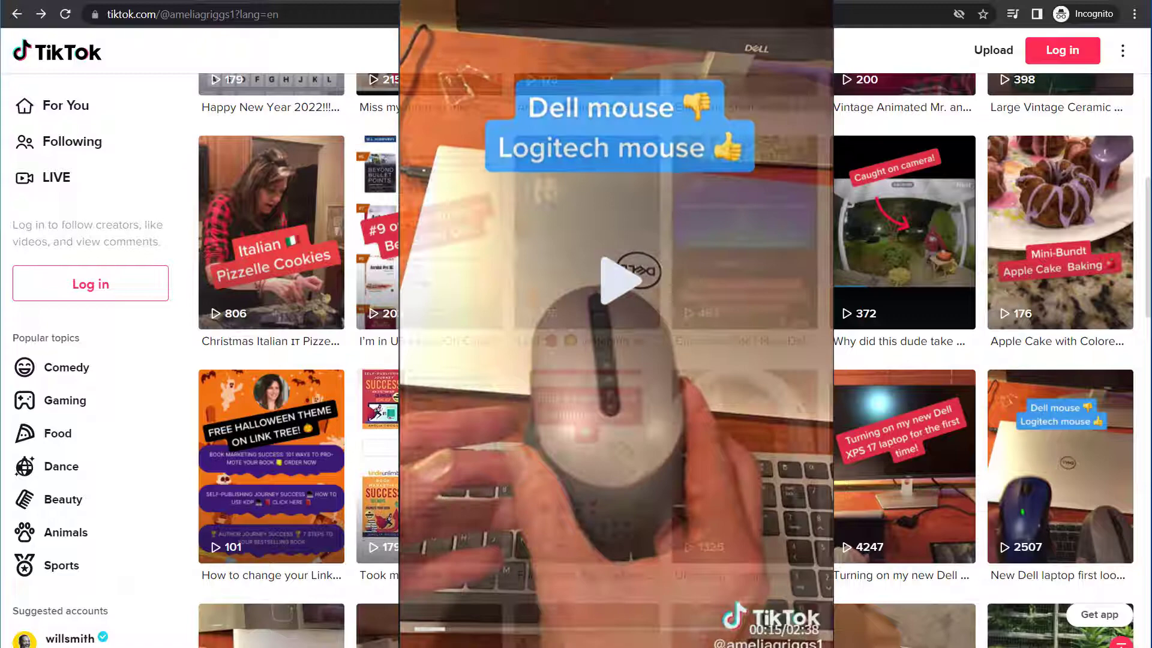
Step: Open the 'Turning on my new Dell XPS 17 laptop' video, copy its link, and pause it
key("Escape")
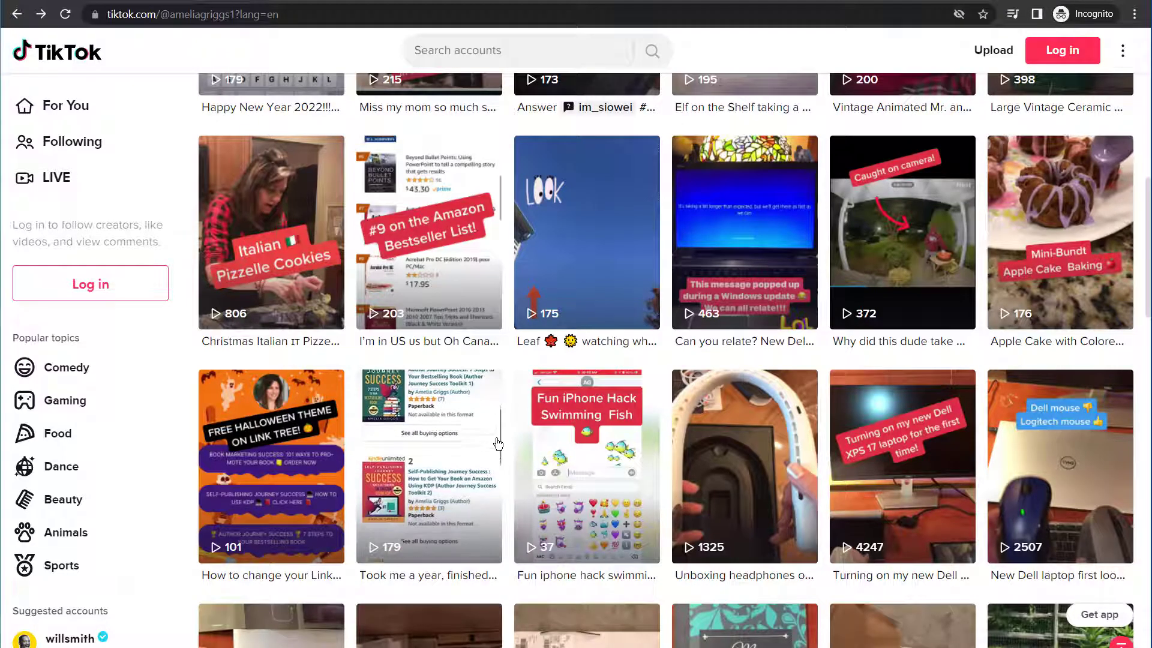
left_click(504, 437)
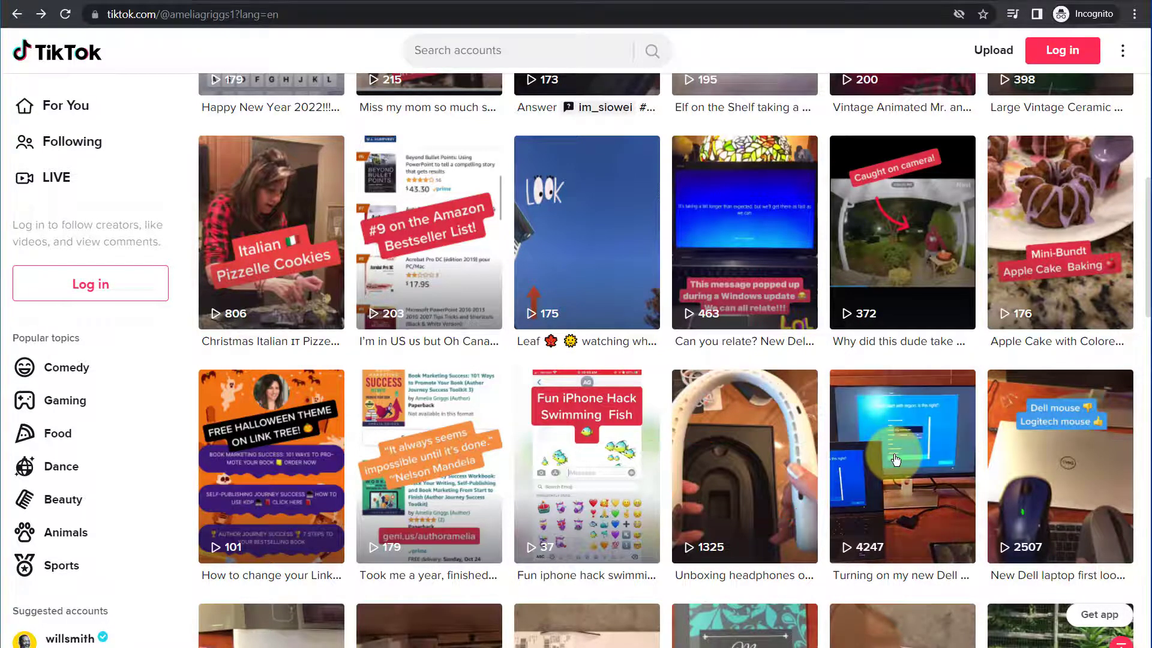
left_click(896, 460)
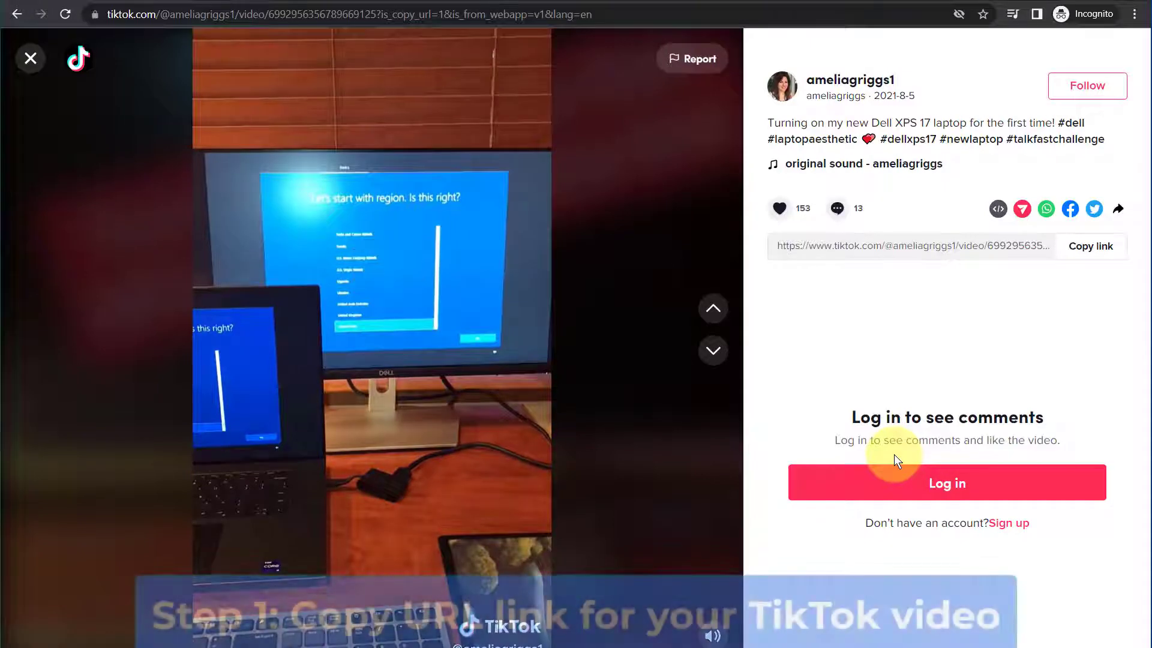
left_click(1090, 246)
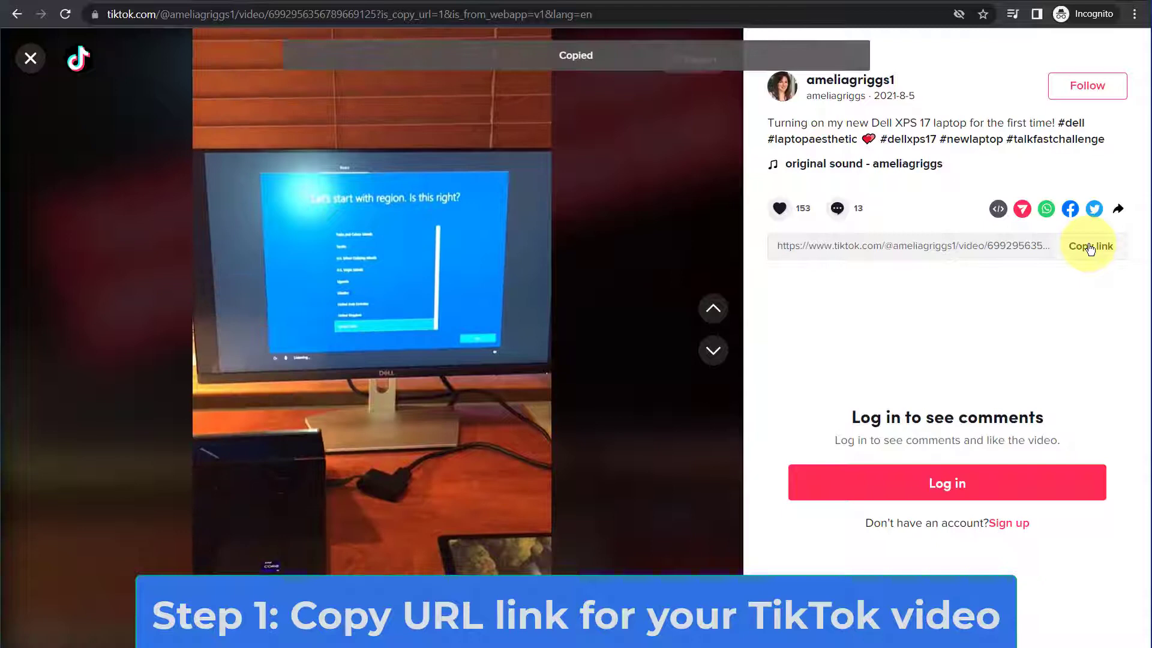
left_click(400, 255)
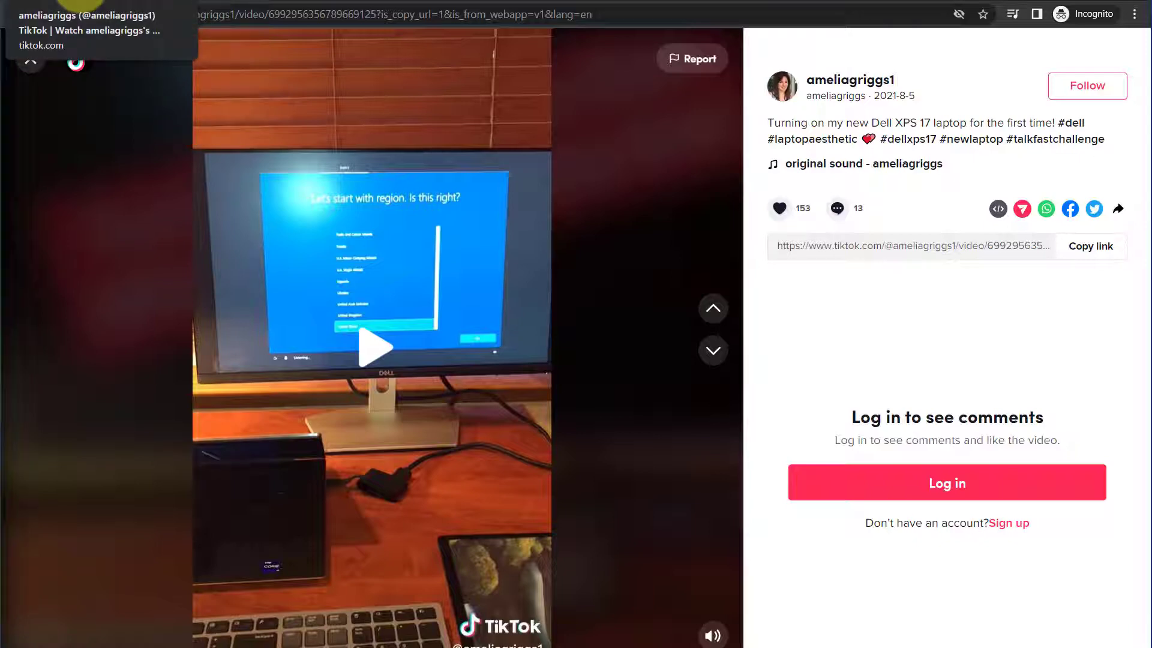
Step: Switch to the snaptik.app browser tab showing the TikTok download page
left_click(276, 4)
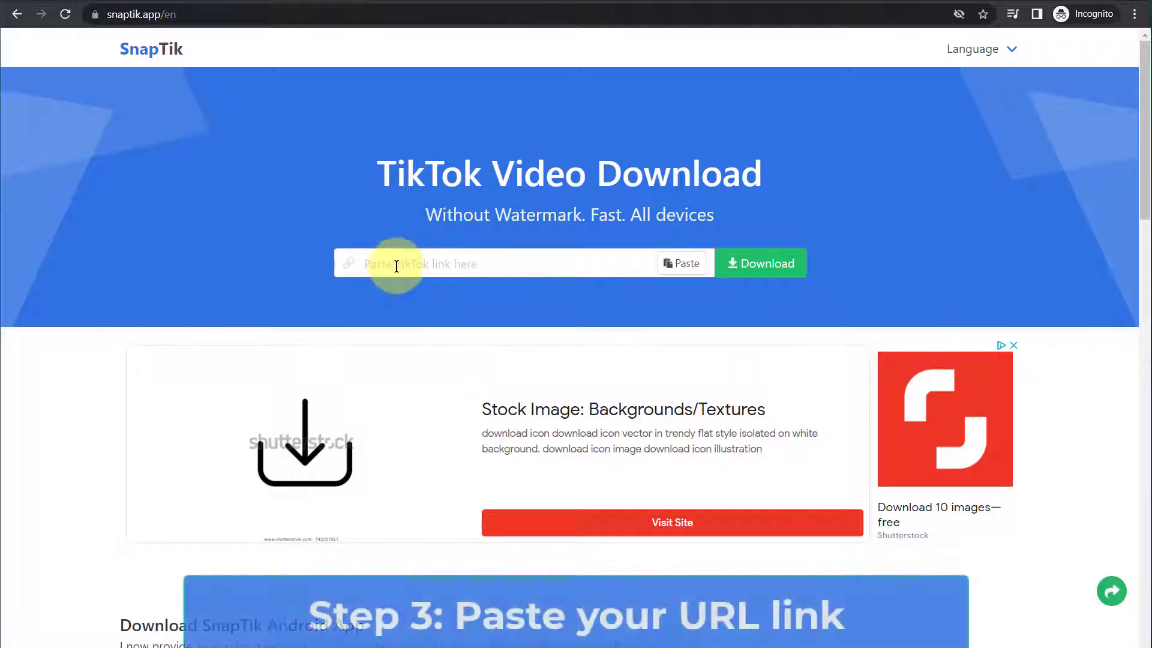
Step: Paste the Dell XPS 17 video link into SnapTik and fetch its download server options
left_click(396, 265)
key("ctrl+v")
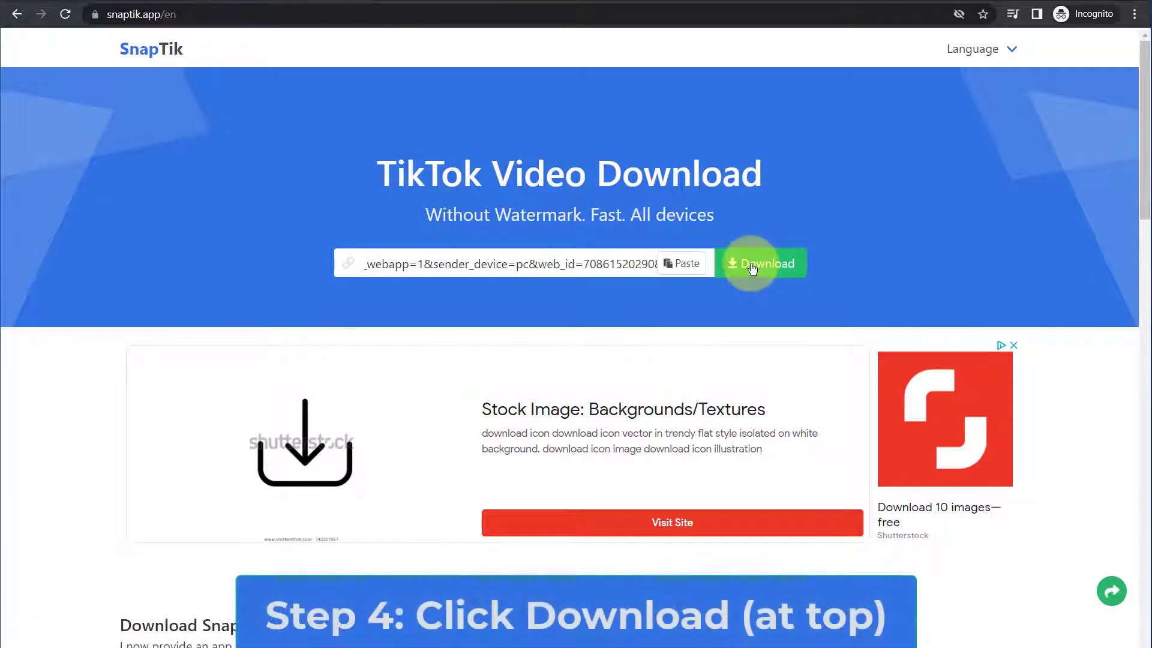
left_click(752, 268)
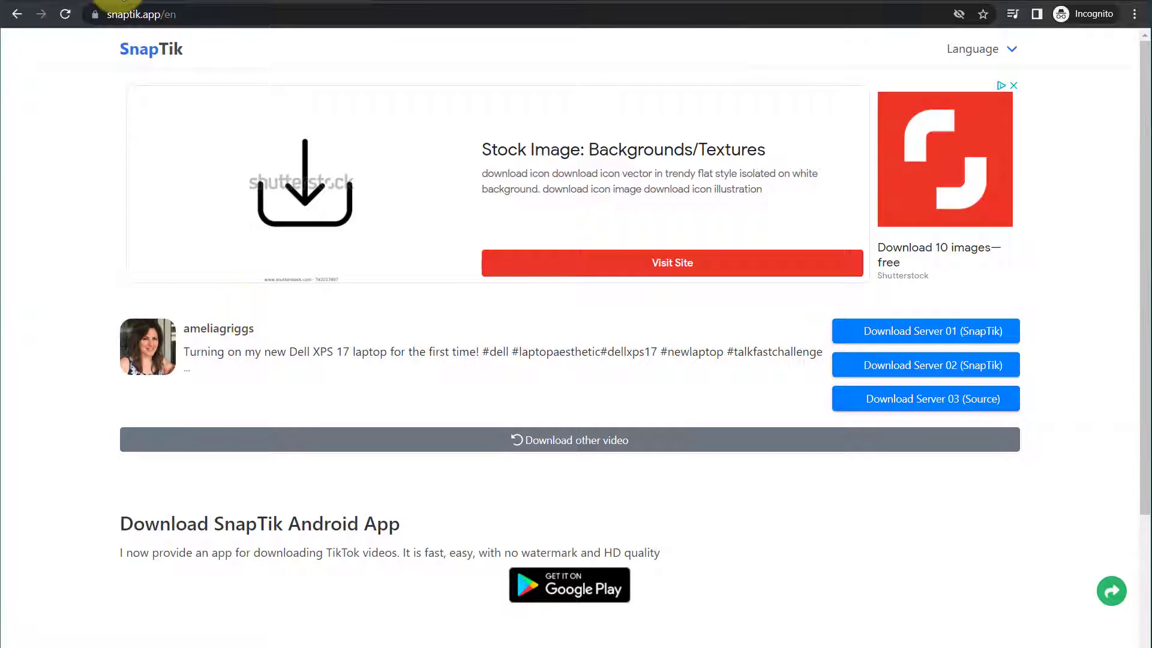
Step: Copy the 'New Dell laptop first look review' video link, pause it, and return to SnapTik
left_click(120, 3)
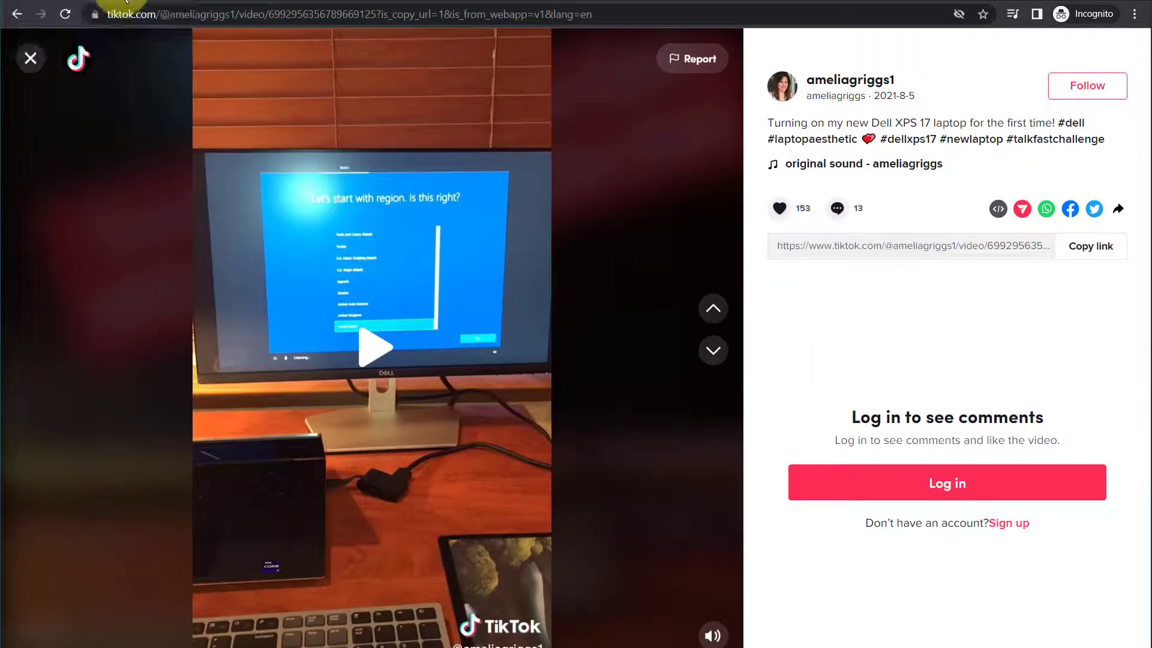
left_click(30, 58)
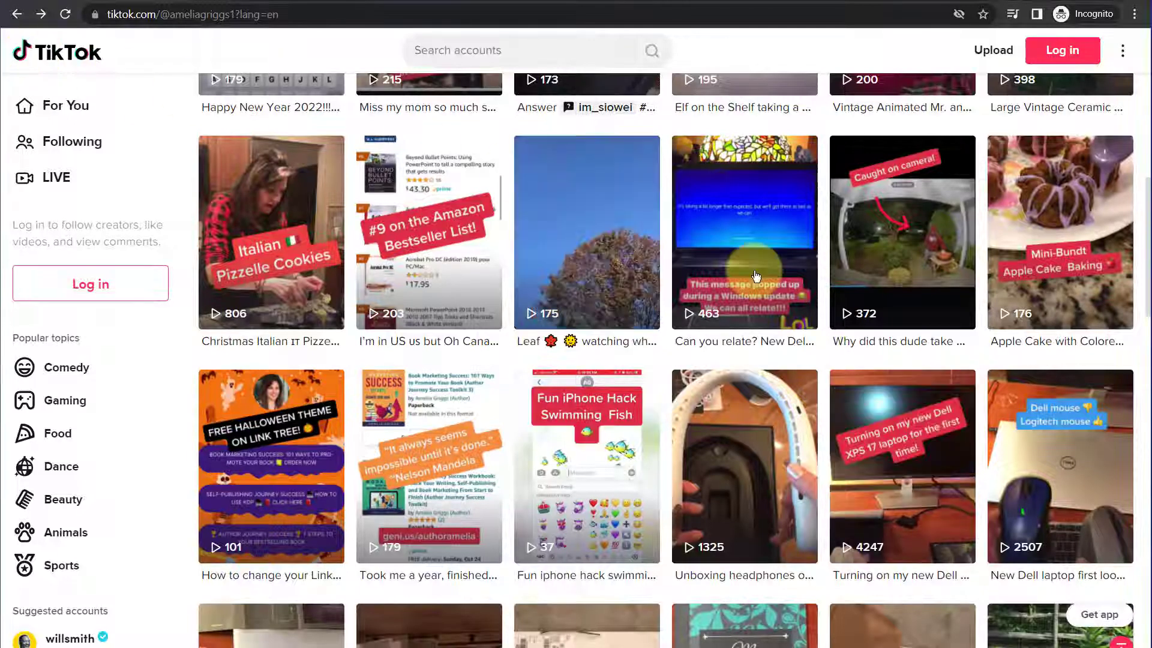
mouse_move(1060, 465)
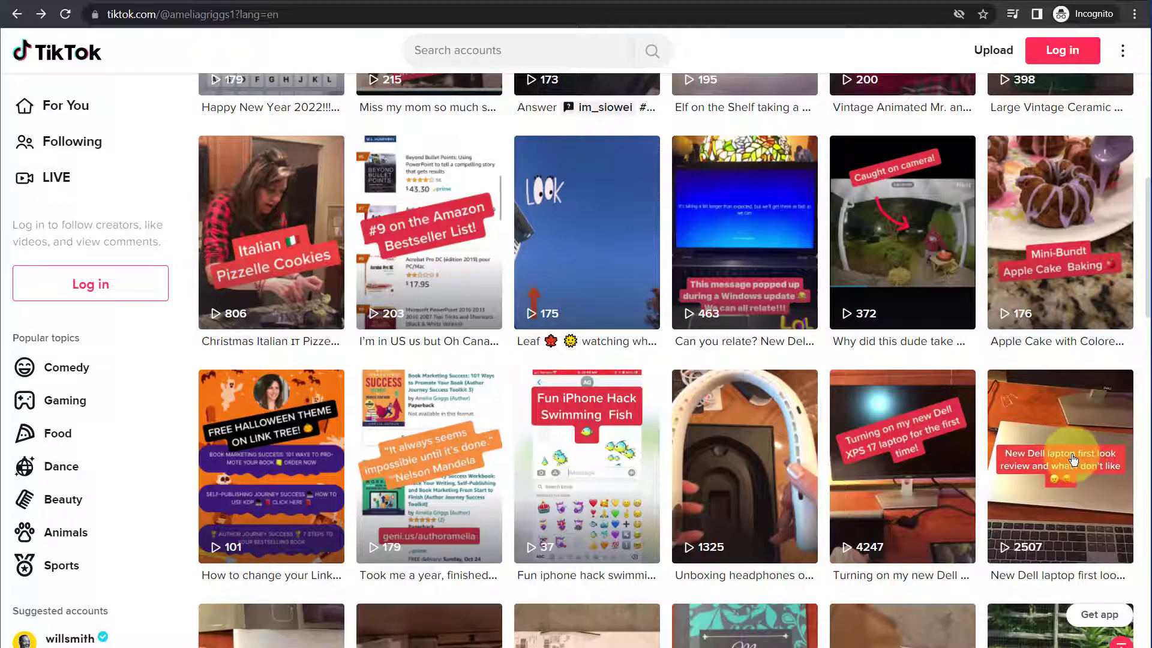
left_click(1073, 460)
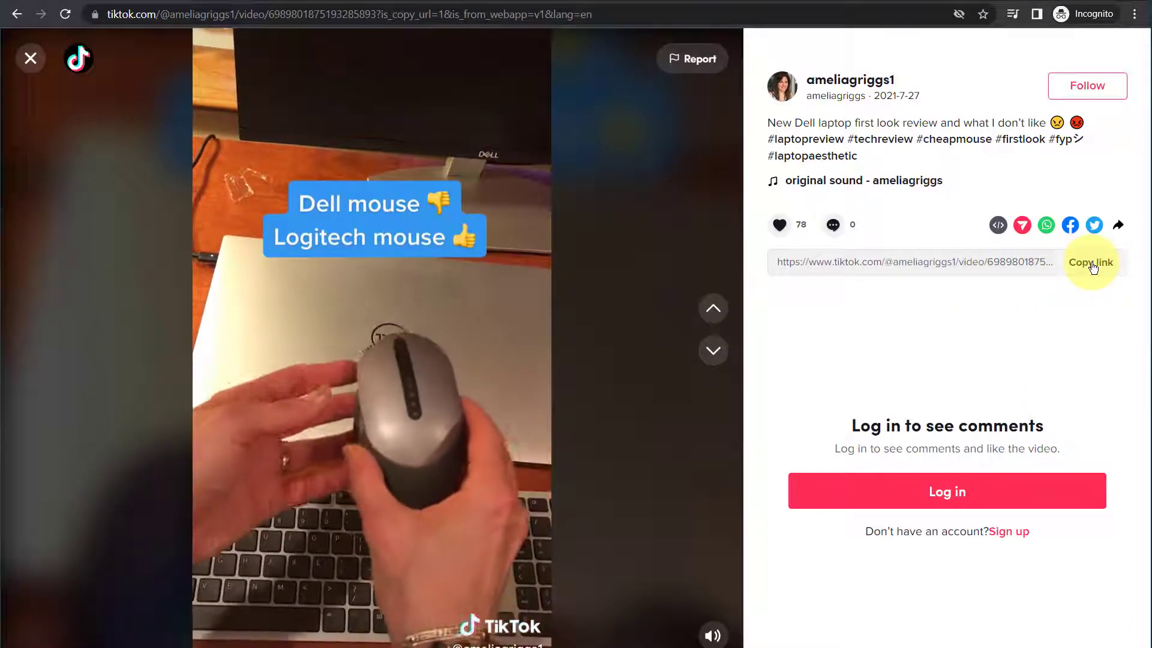
left_click(1093, 267)
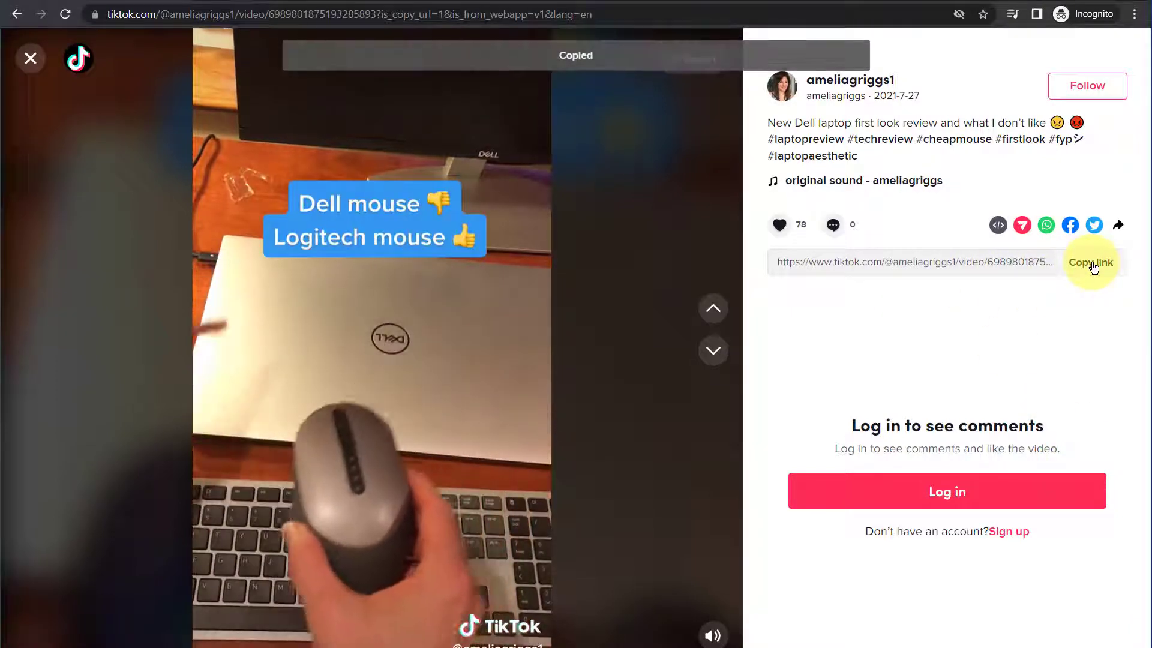
left_click(390, 144)
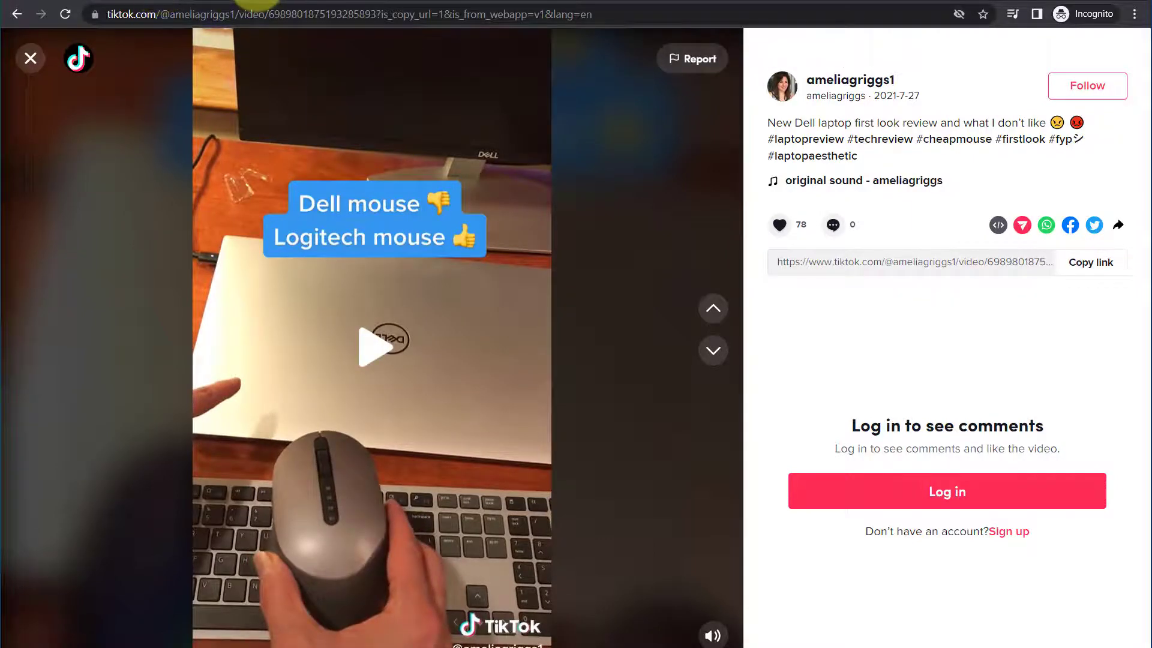
left_click(257, 3)
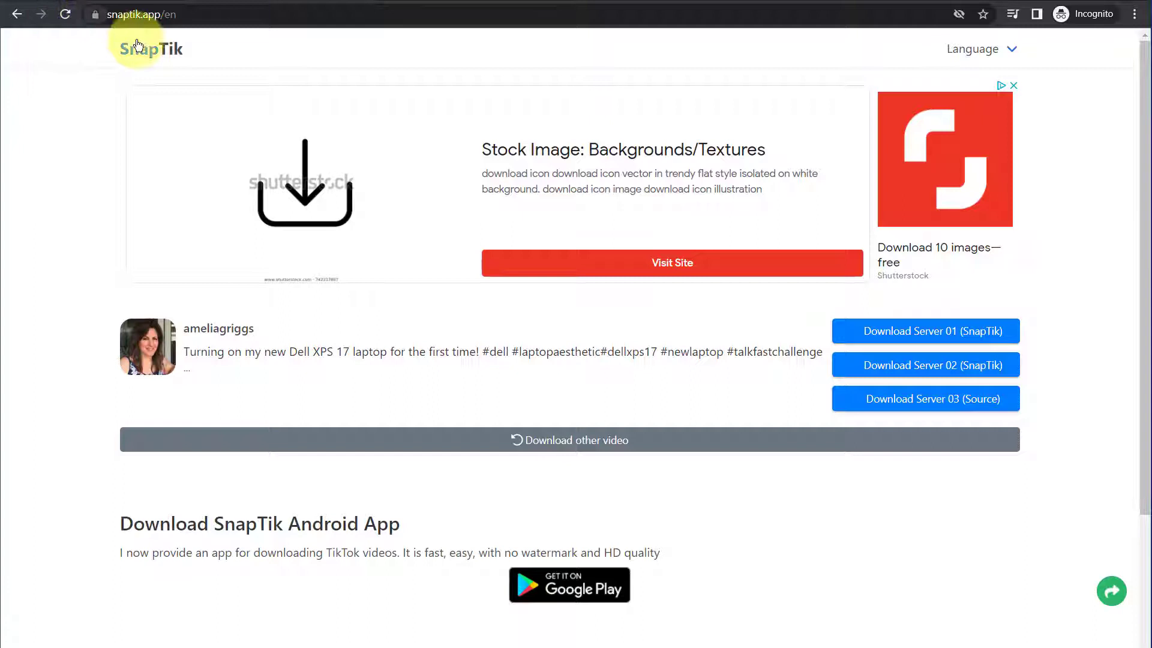
Step: Paste the 'New Dell laptop first look review' link into a fresh SnapTik form and fetch download servers
left_click(152, 54)
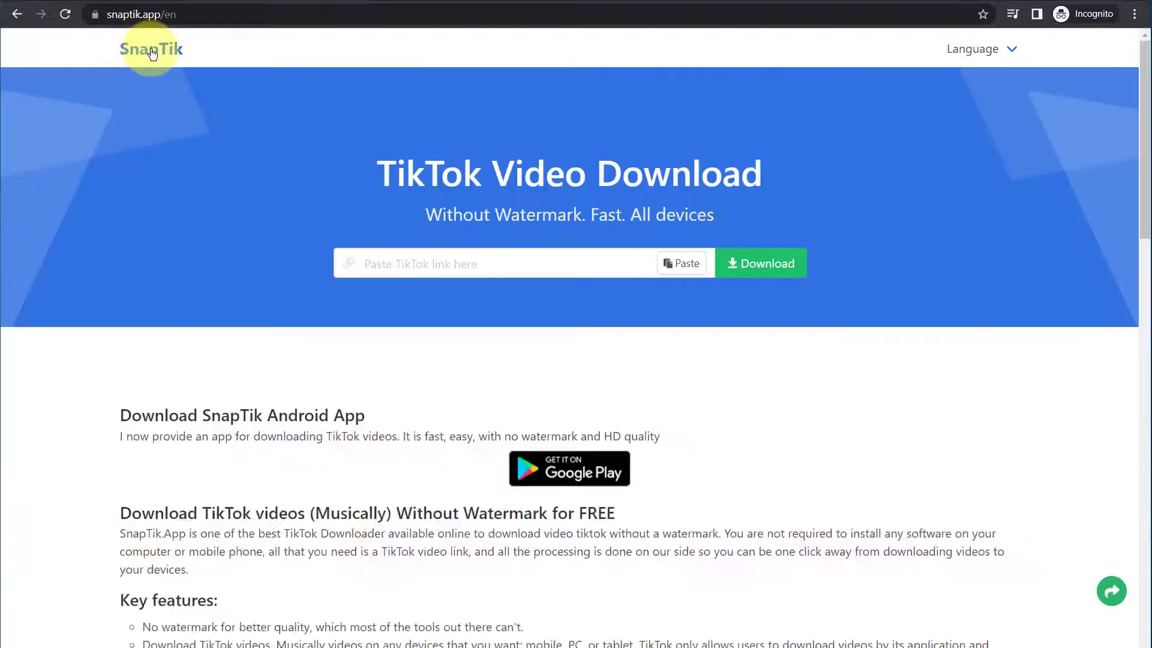
right_click(491, 265)
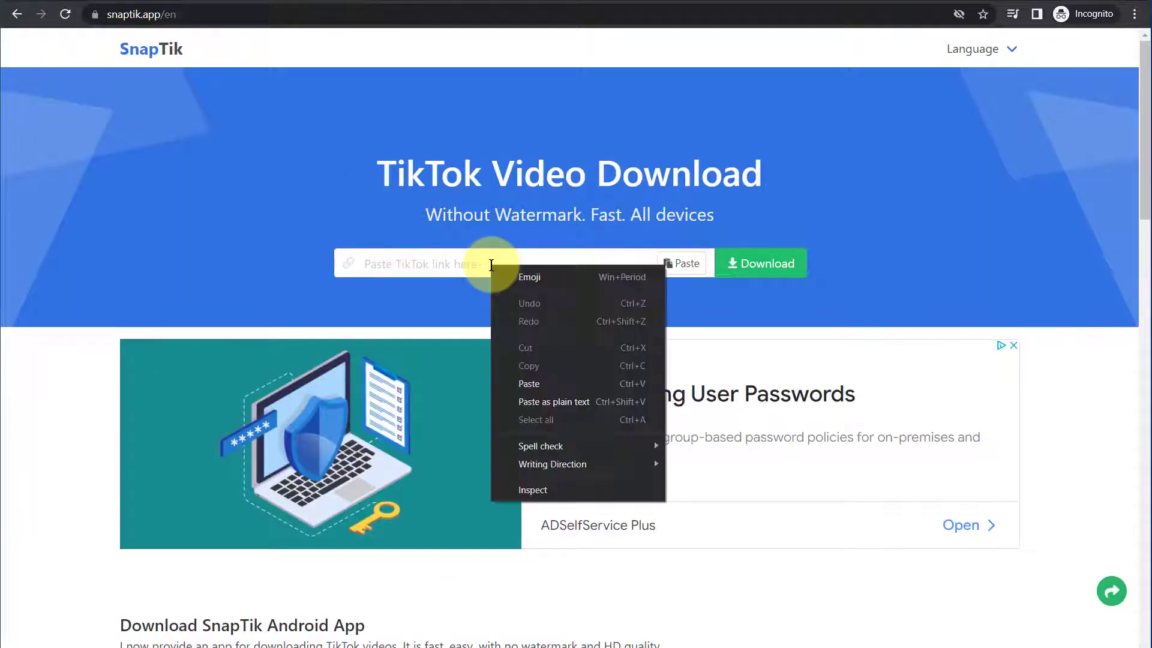
left_click(540, 387)
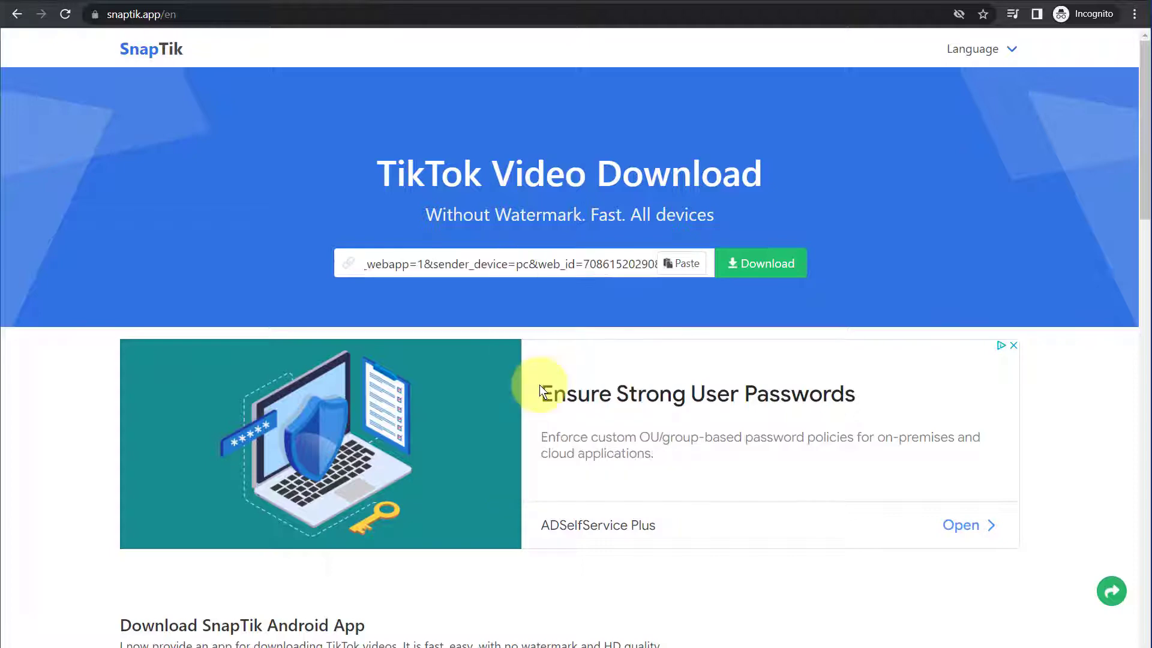
left_click(759, 265)
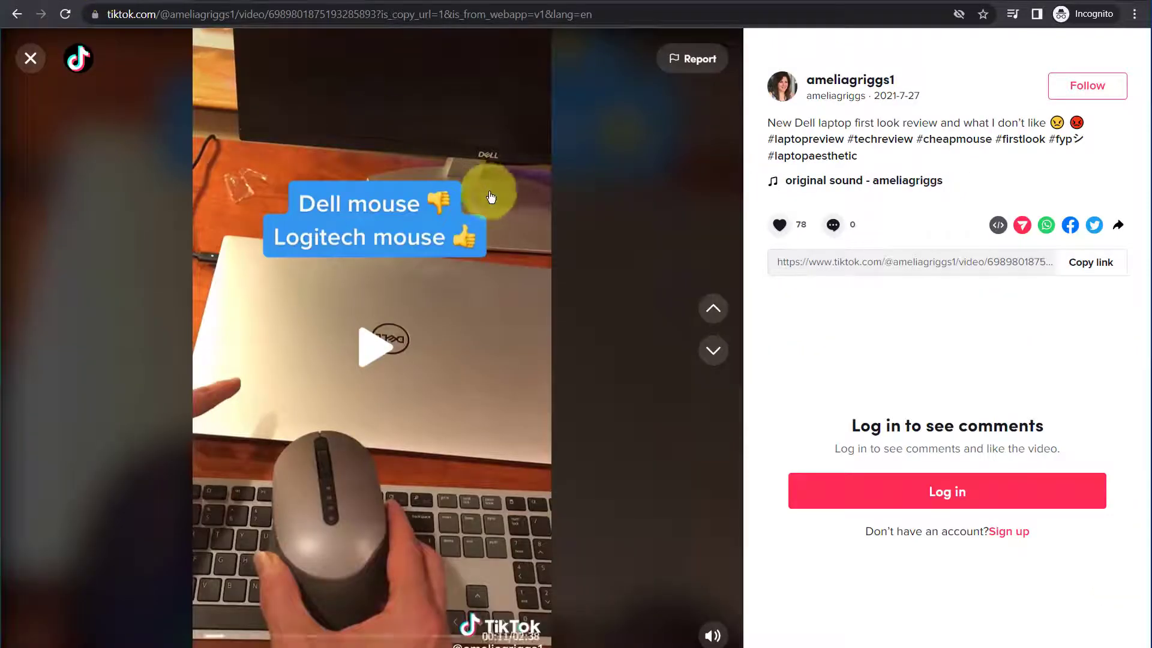
mouse_move(372, 347)
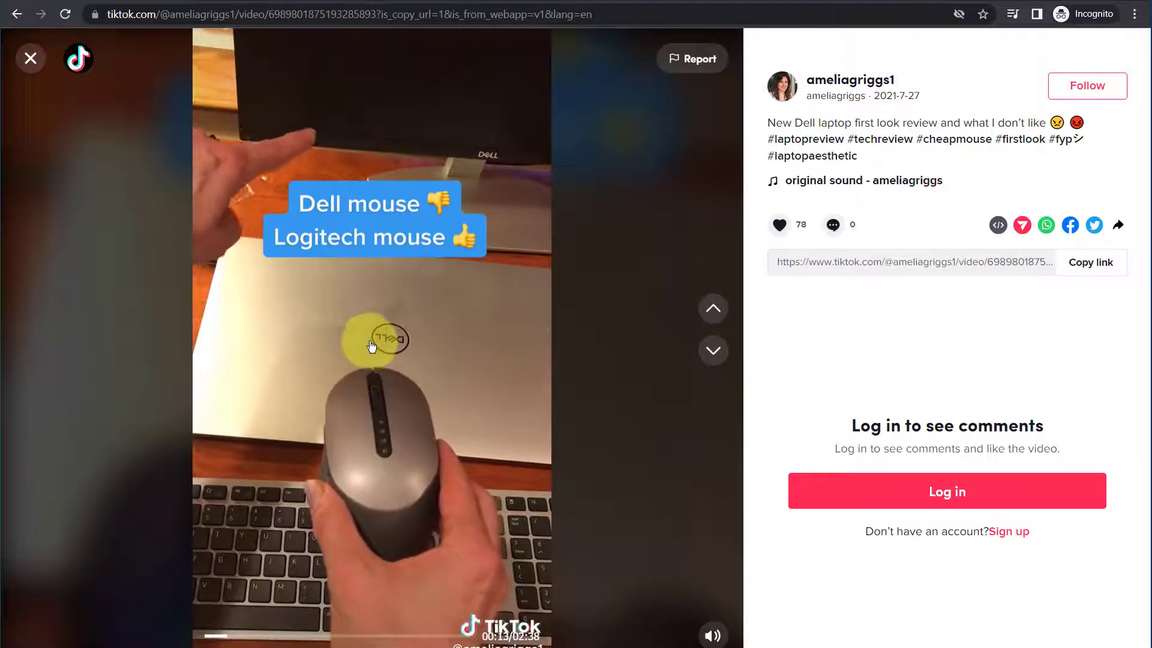
Step: Pause TikTok, bring up the Downloads folder, and play the first Snaptik MP4
left_click(373, 335)
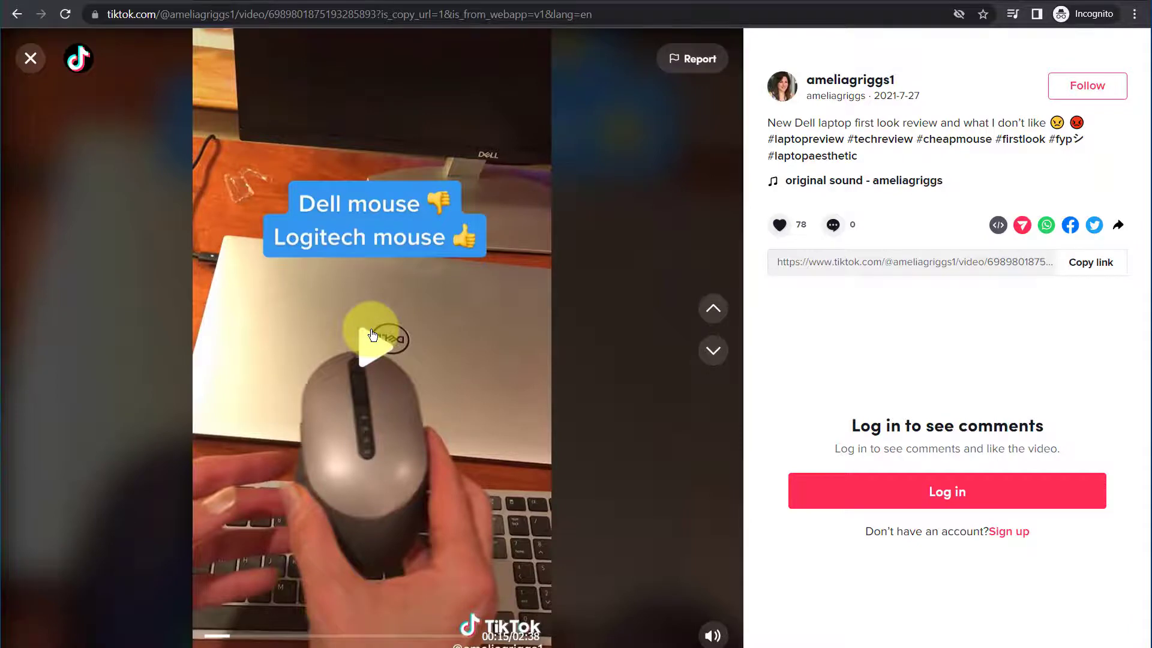
key("alt+Tab")
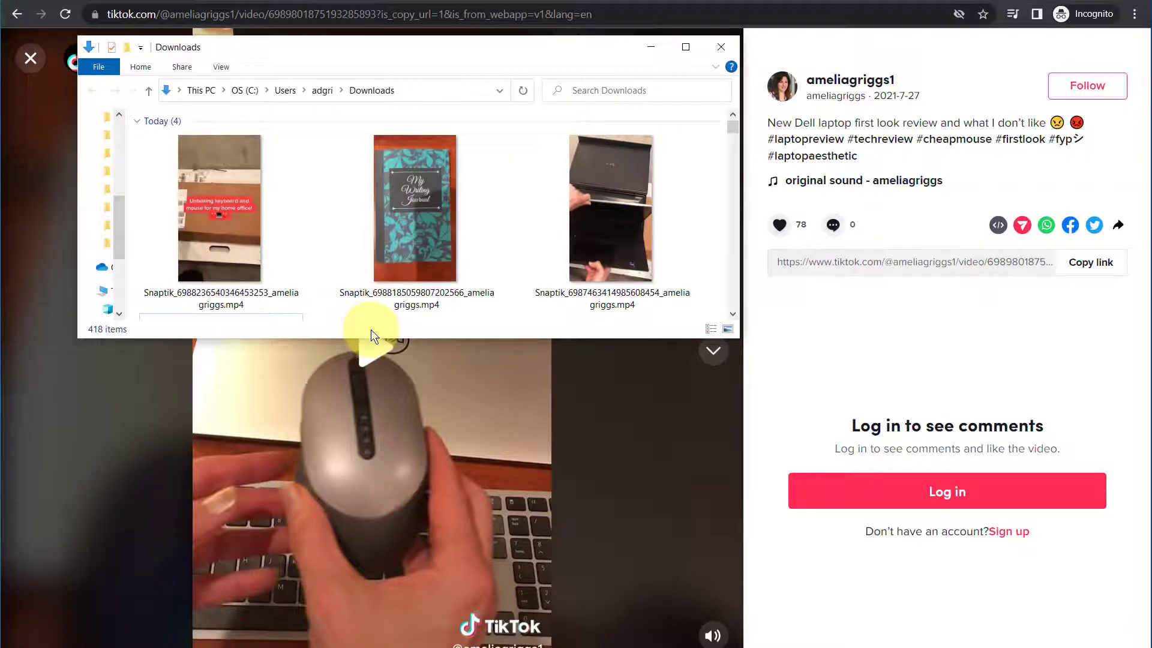
double_click(234, 189)
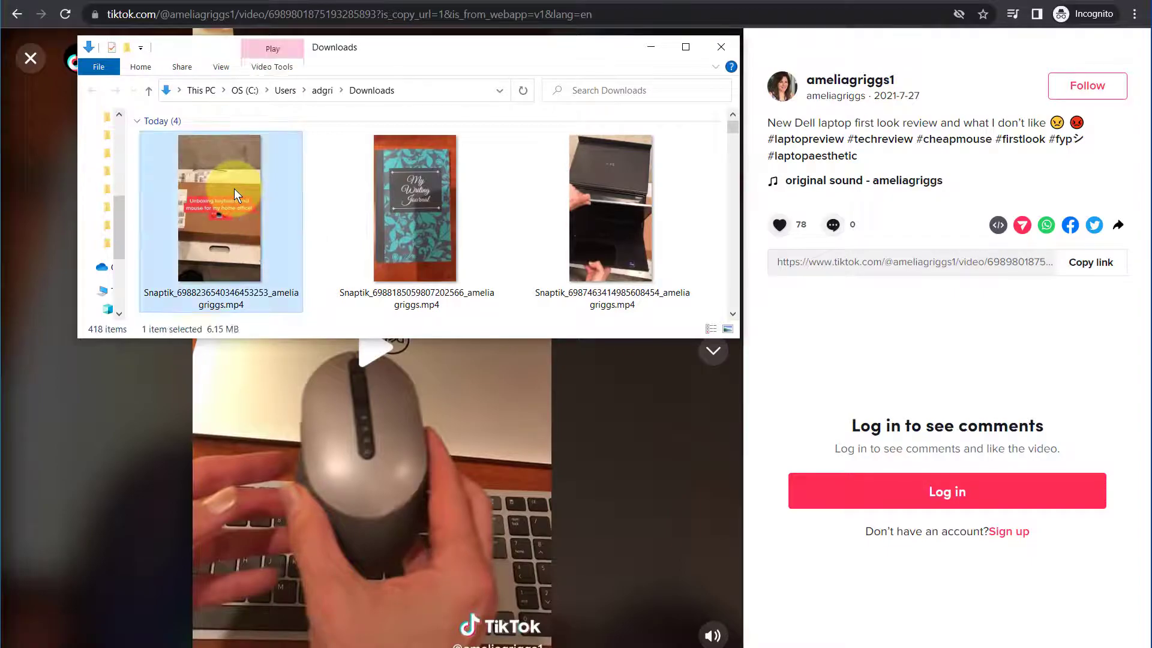